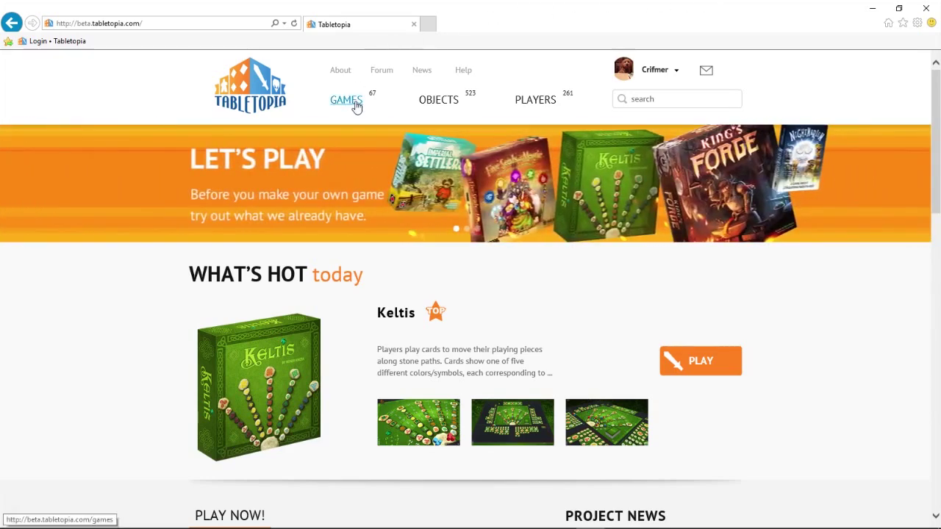
Go to the GAMES catalogue and start a new game with CREATE GAME
click(355, 106)
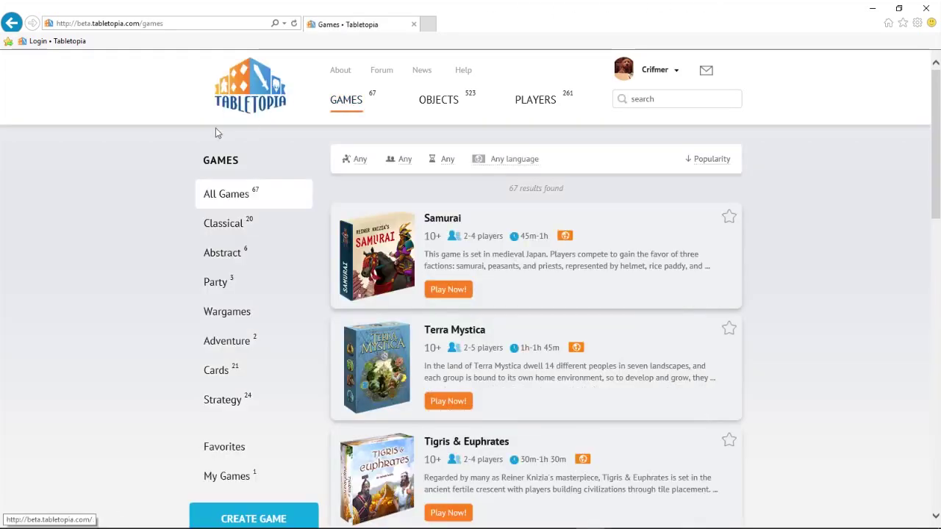
scroll(166, 168, down, 5)
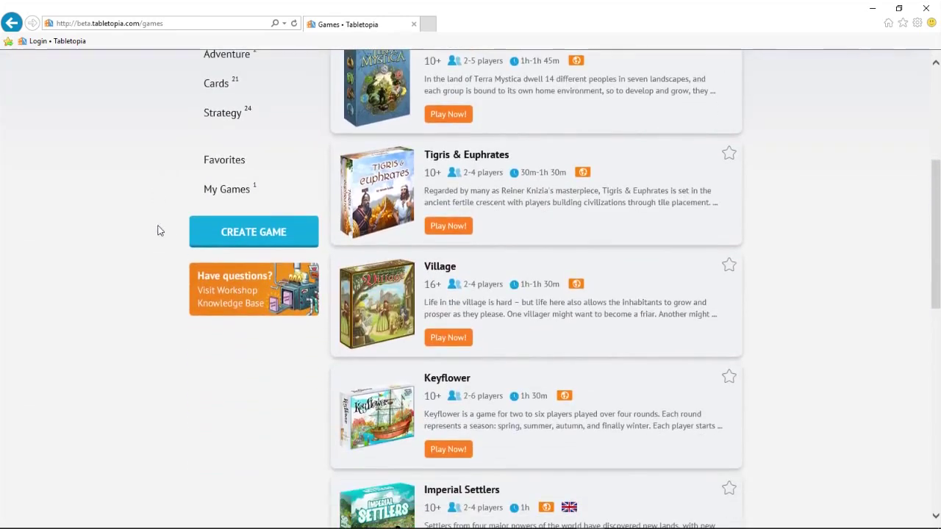
click(252, 232)
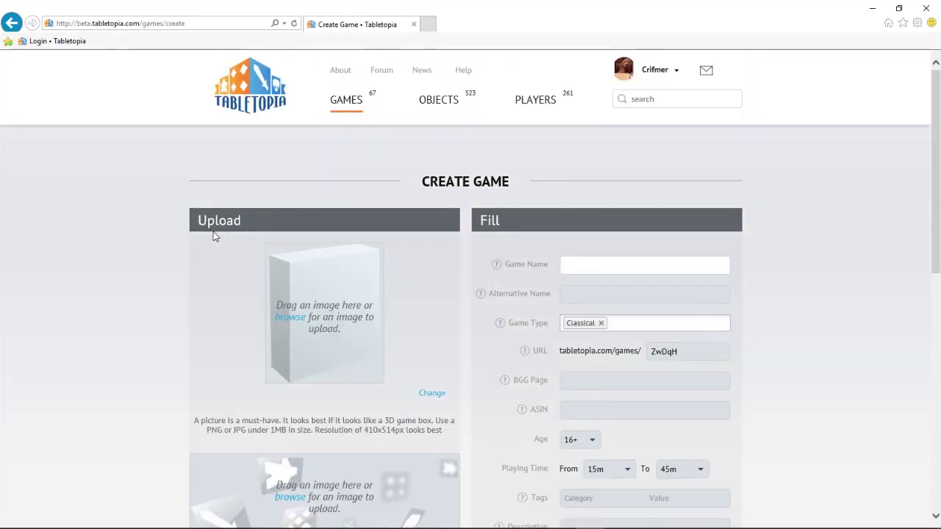
scroll(211, 239, down, 3)
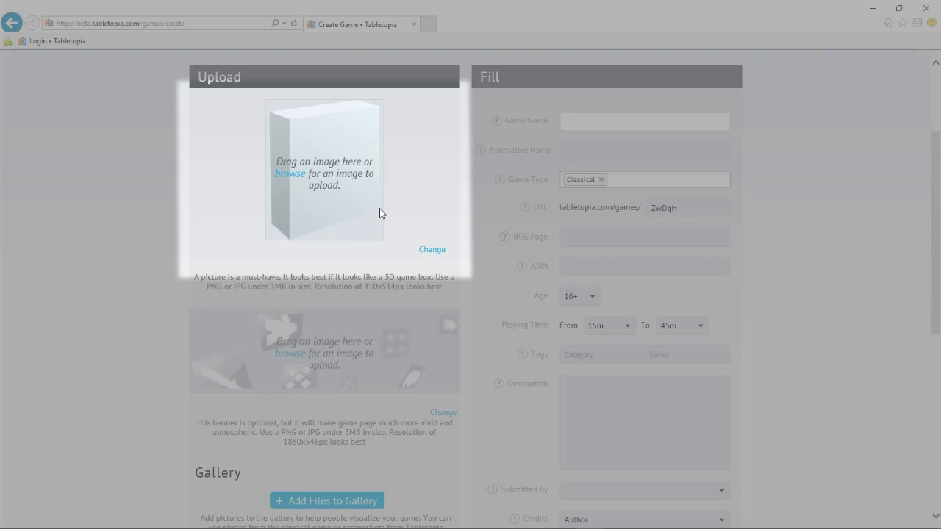
scroll(380, 213, down, 1)
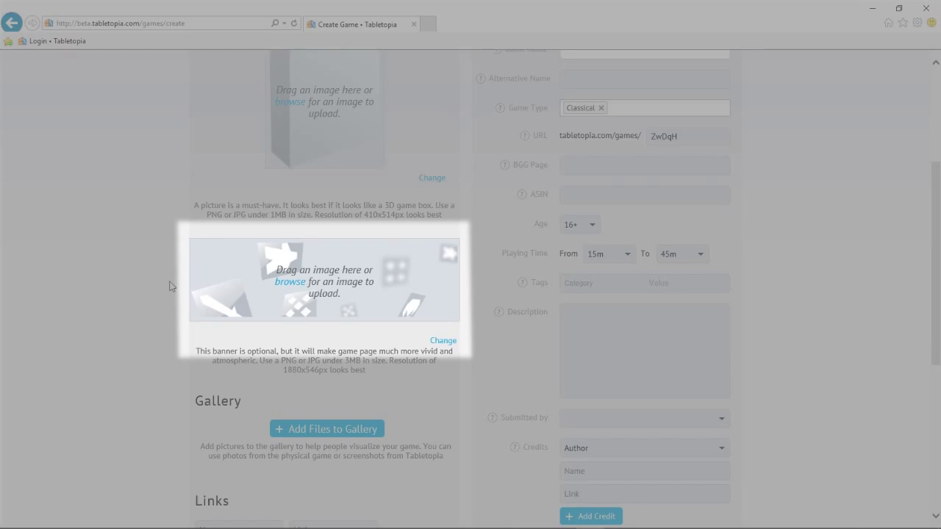
scroll(170, 287, down, 2)
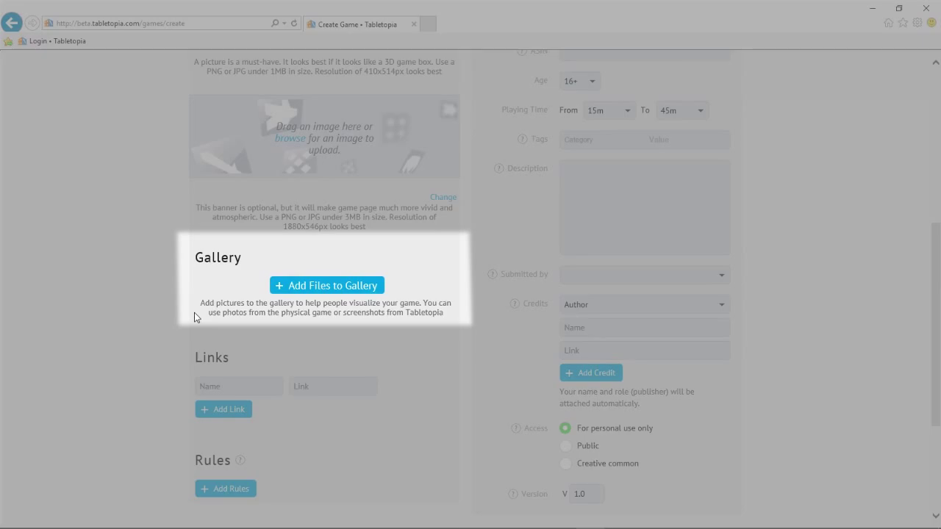
scroll(194, 313, down, 2)
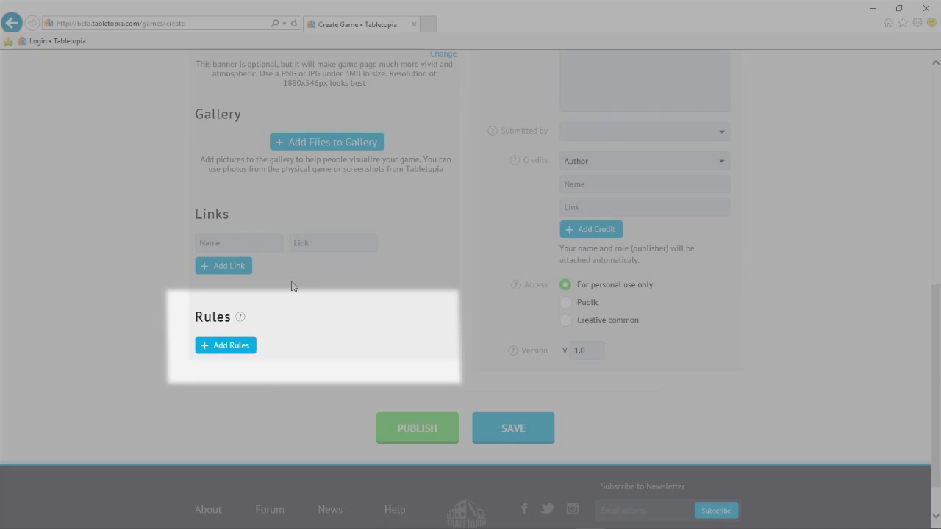
scroll(470, 283, up, 3)
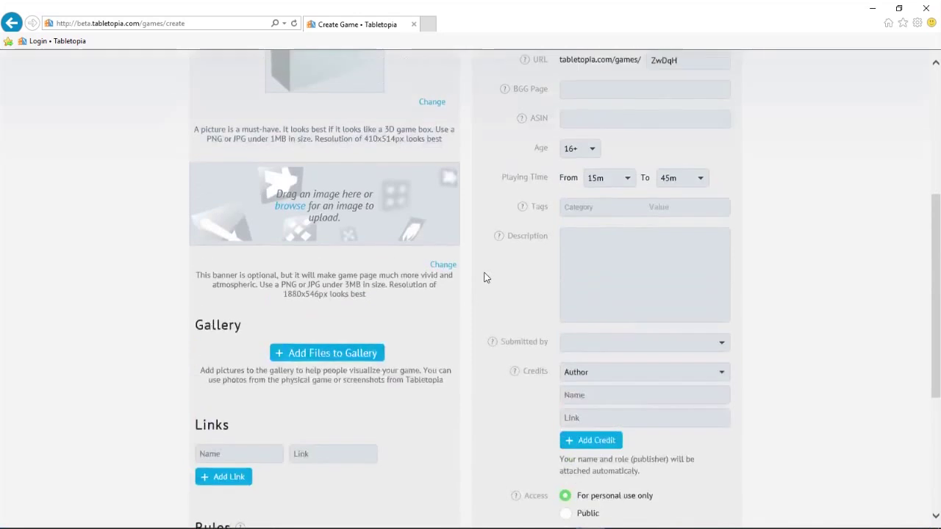
scroll(483, 277, up, 3)
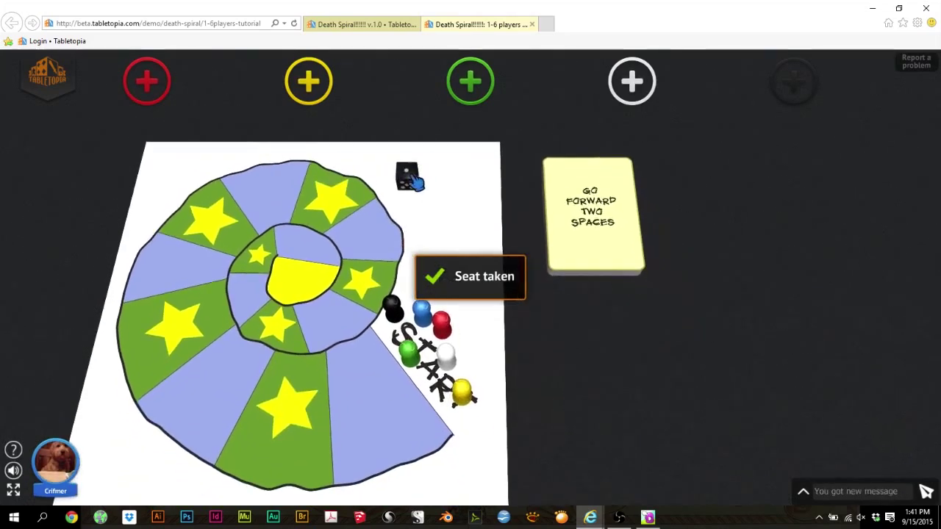
In the Death Spiral demo, roll the die, move the black pawn to the left star, flip the card deck
right_click(411, 183)
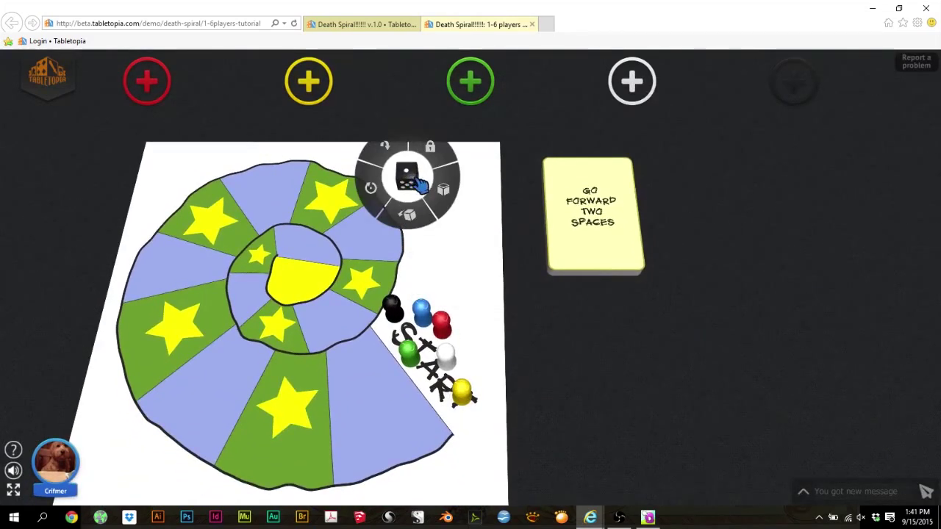
click(410, 217)
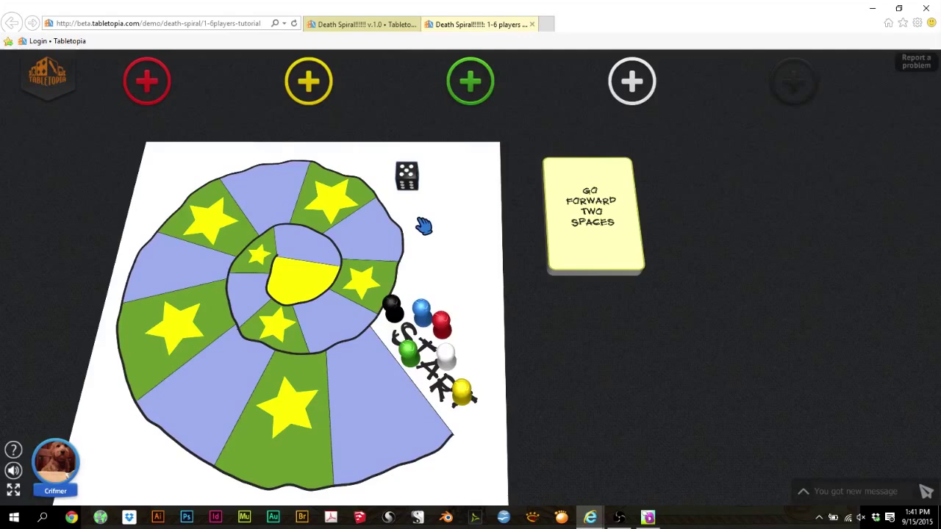
drag(396, 316, 172, 261)
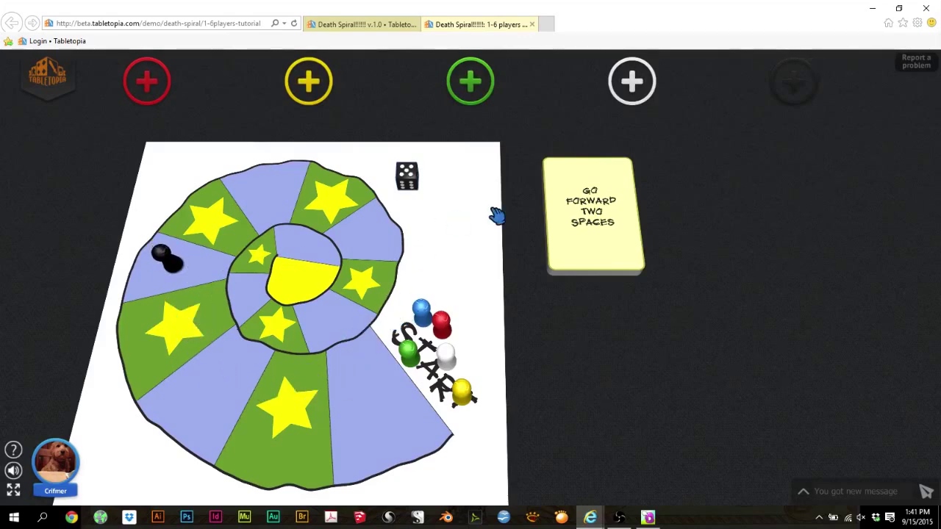
key(f)
right_click(623, 208)
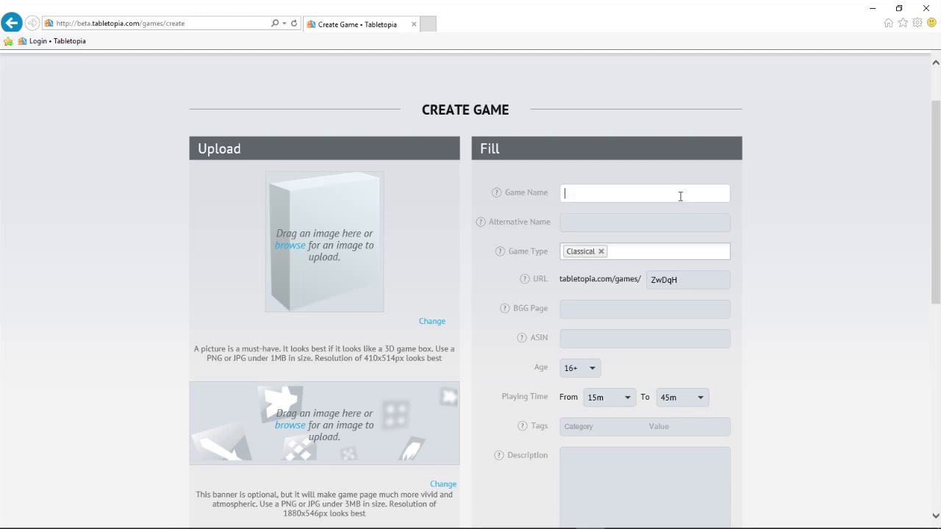
Name the game 'Death Spiral!!!!!!' and set its age rating to 7+
text(Death Spiral!!!!!!)
scroll(680, 197, down, 3)
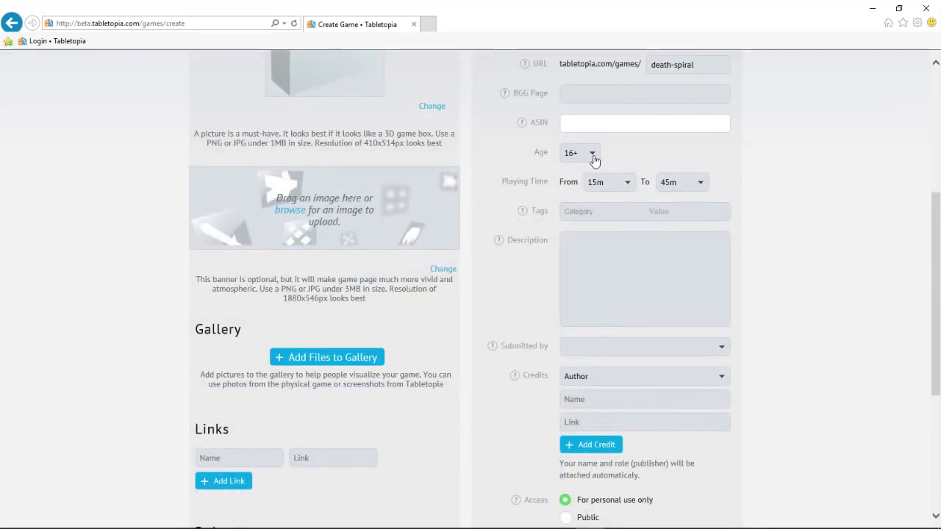
click(594, 155)
click(590, 225)
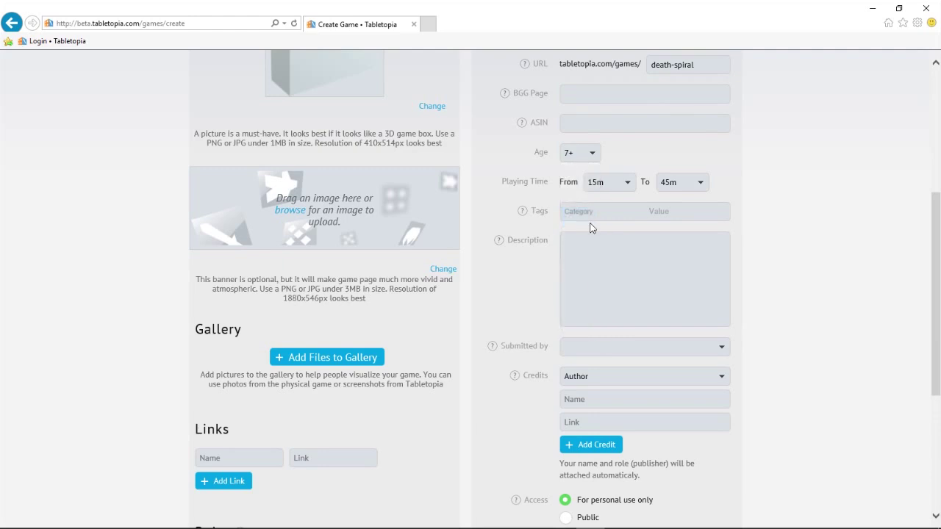
Set the playing time from 10m to 20m
click(627, 181)
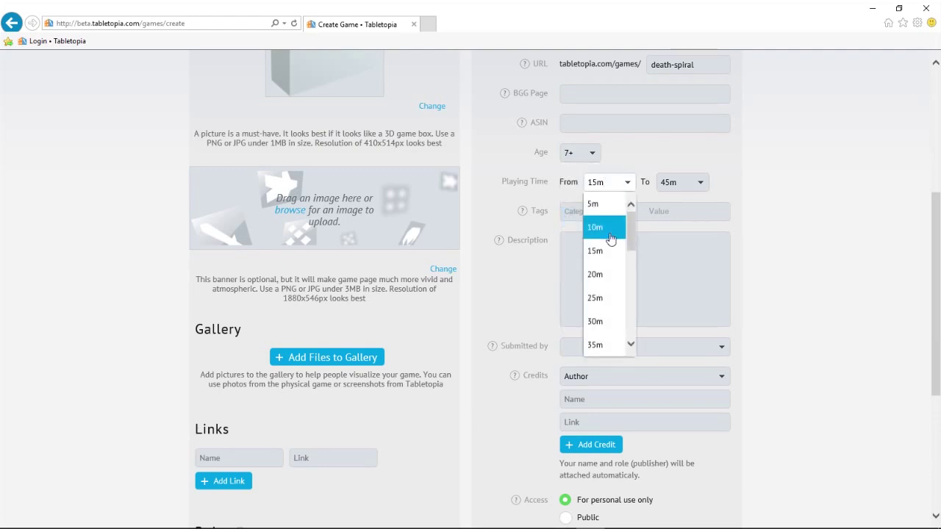
click(604, 225)
click(696, 188)
click(684, 275)
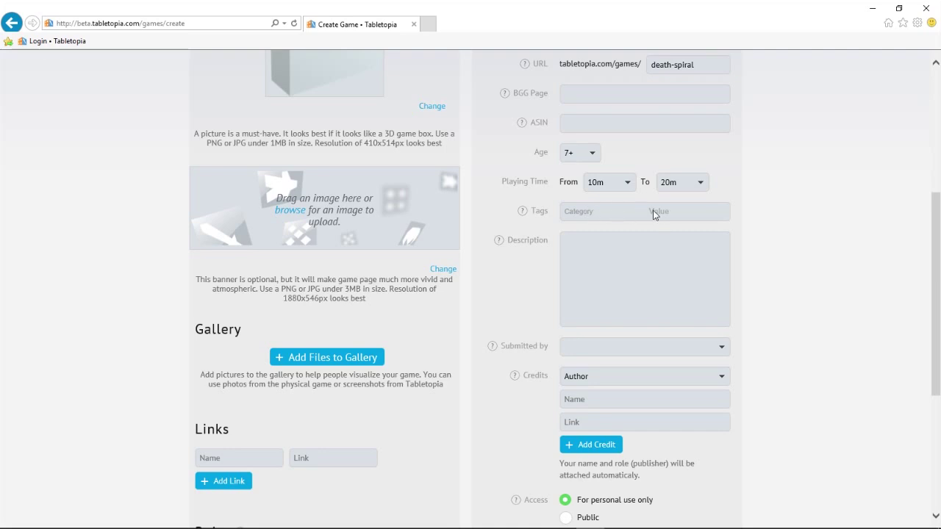
Add a Game mechanics tag with the value Roll / Spin and Move
click(600, 210)
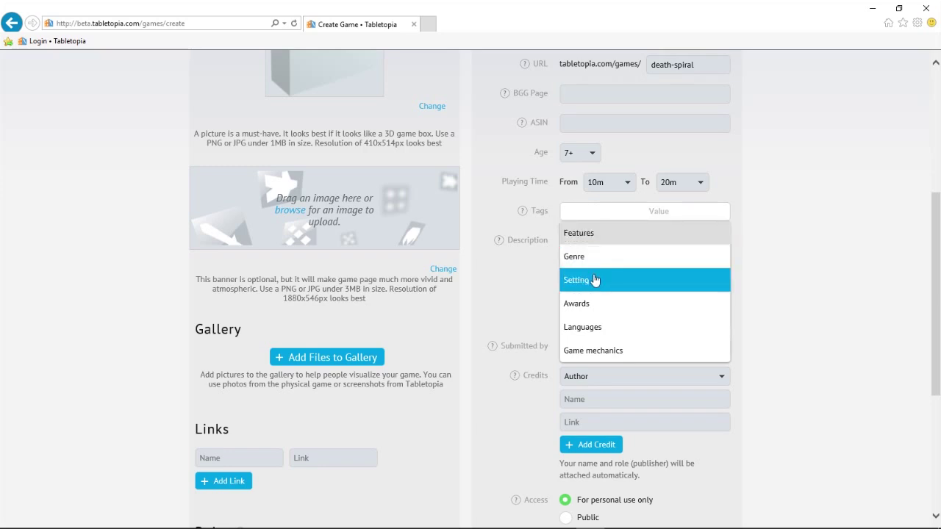
click(598, 351)
scroll(642, 299, down, 10)
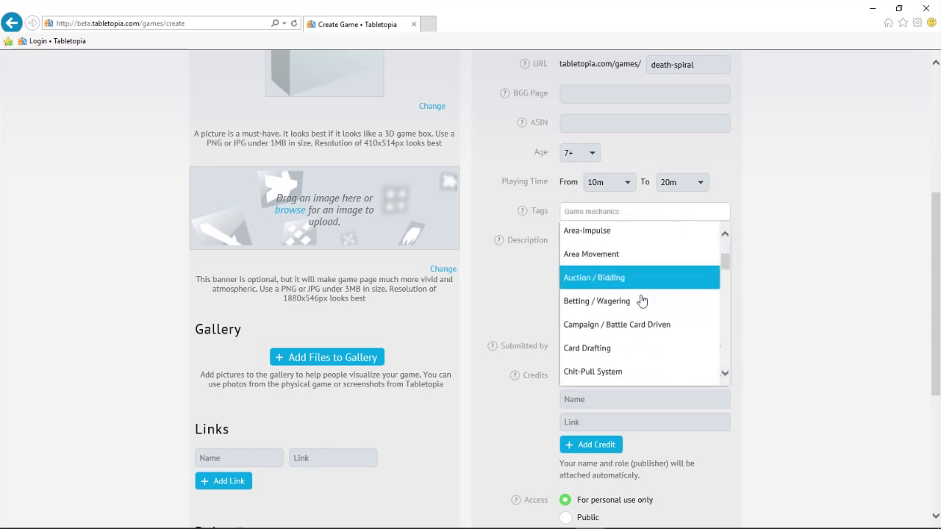
scroll(637, 301, down, 6)
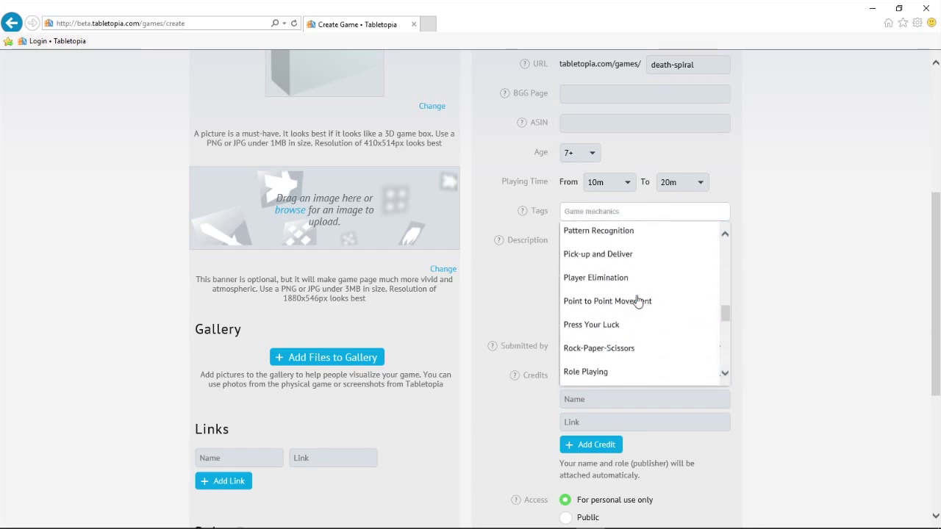
click(614, 266)
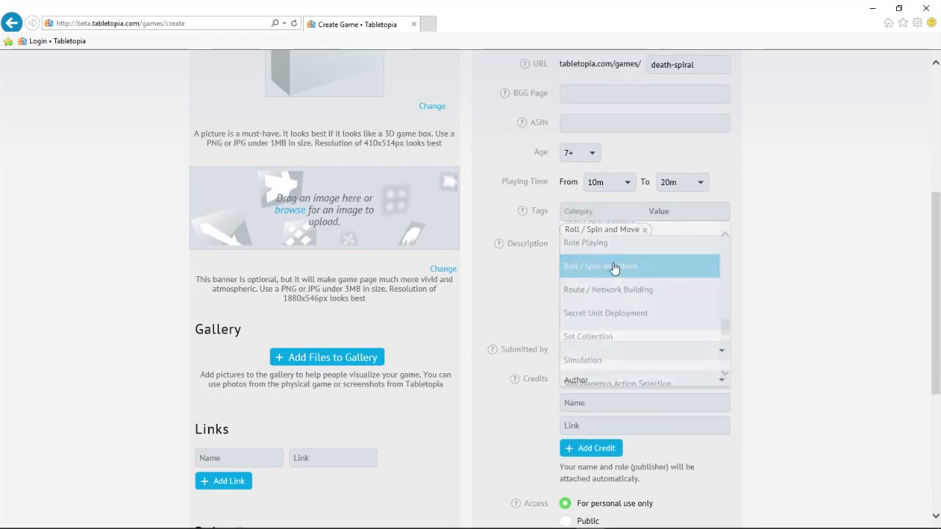
Add a second Game mechanics tag, Area-Impulse
click(601, 212)
click(610, 351)
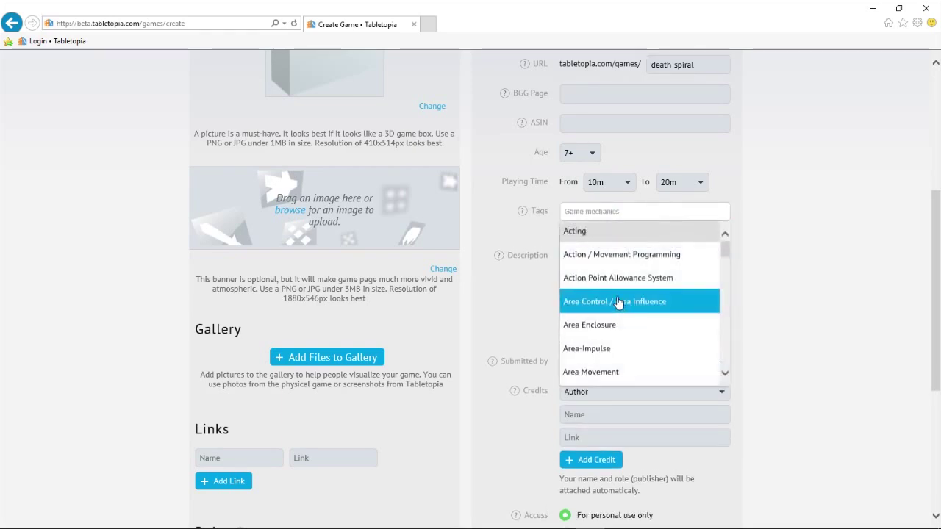
scroll(625, 298, down, 2)
click(608, 276)
Add a third Game mechanics tag, Crayon Rail System
click(603, 212)
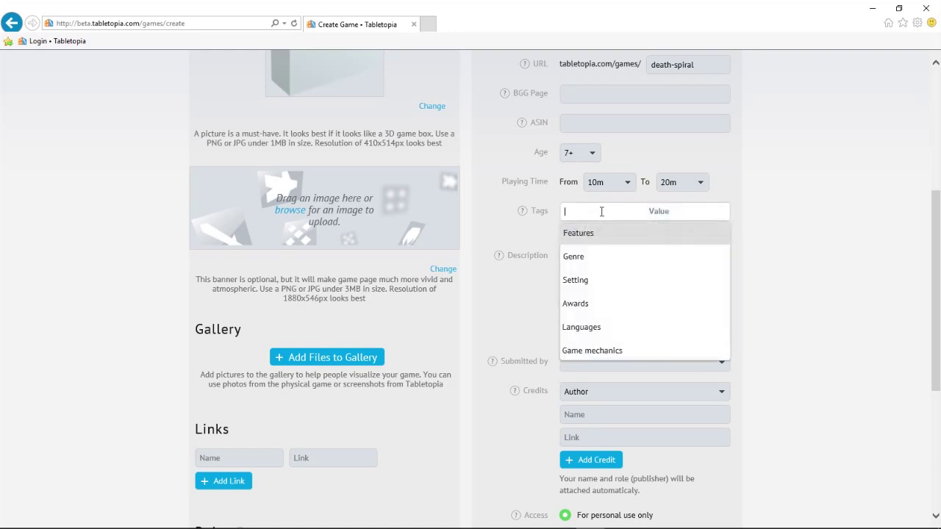
scroll(599, 287, down, 1)
click(599, 287)
scroll(613, 256, down, 2)
scroll(616, 253, down, 2)
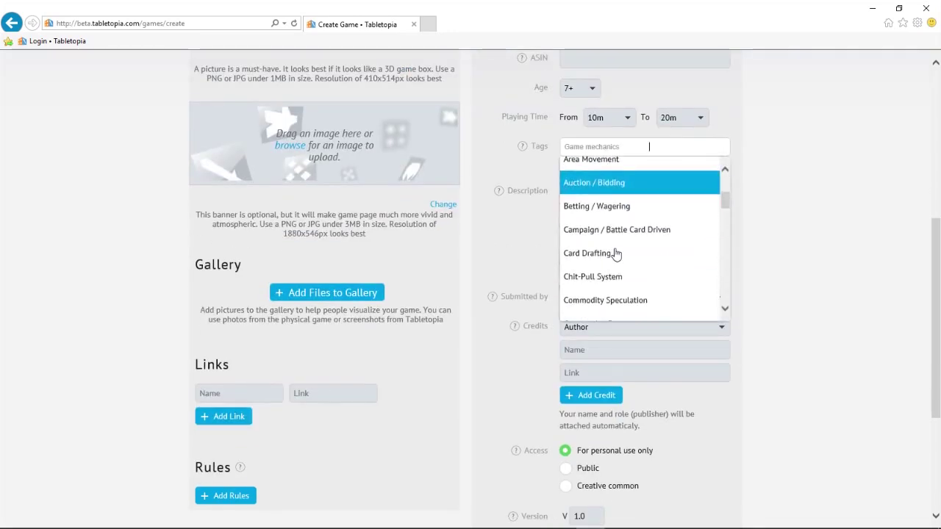
click(610, 297)
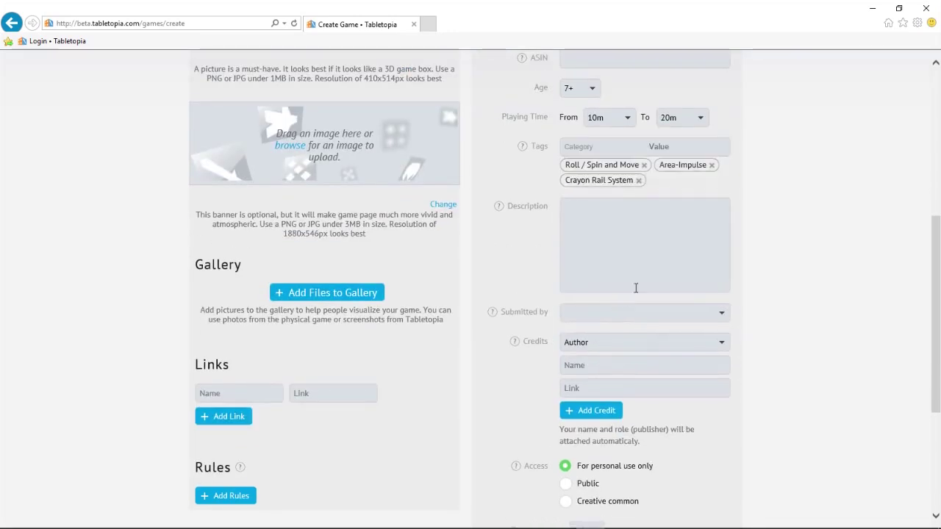
Enter 'A short and silly game.' as the description and scroll down to the Publish/Save buttons
key(Tab)
text(A short and silly game.)
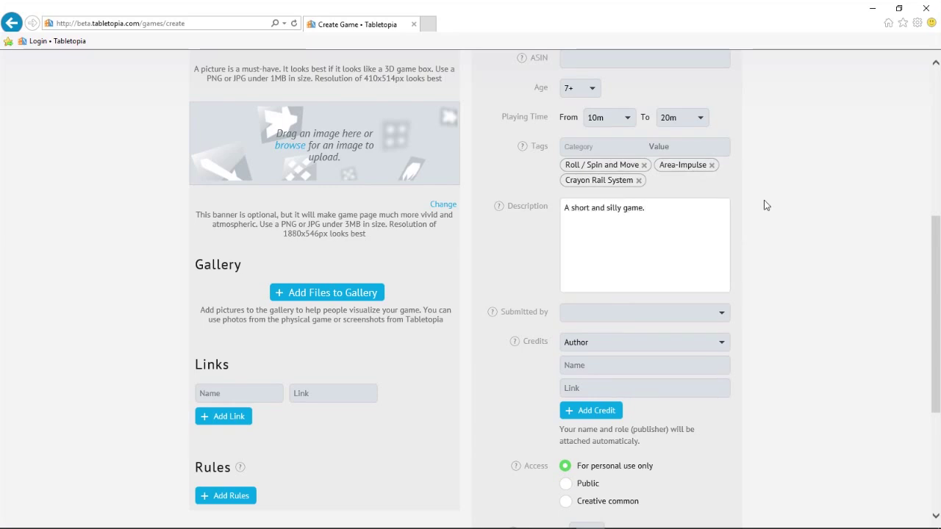
scroll(764, 205, down, 1)
click(764, 204)
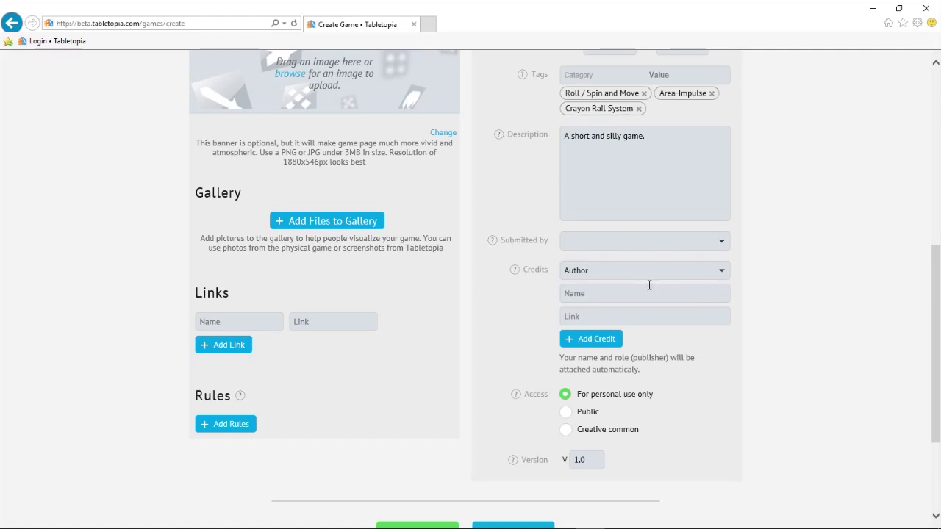
scroll(654, 290, down, 1)
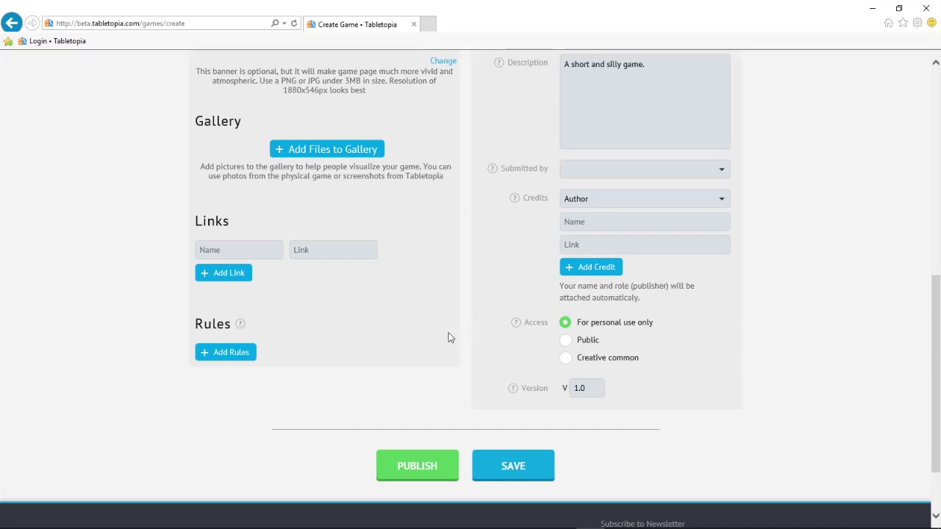
Upload cover.jpg from the Death Spiral folder as the box image
scroll(404, 335, up, 5)
scroll(412, 336, up, 1)
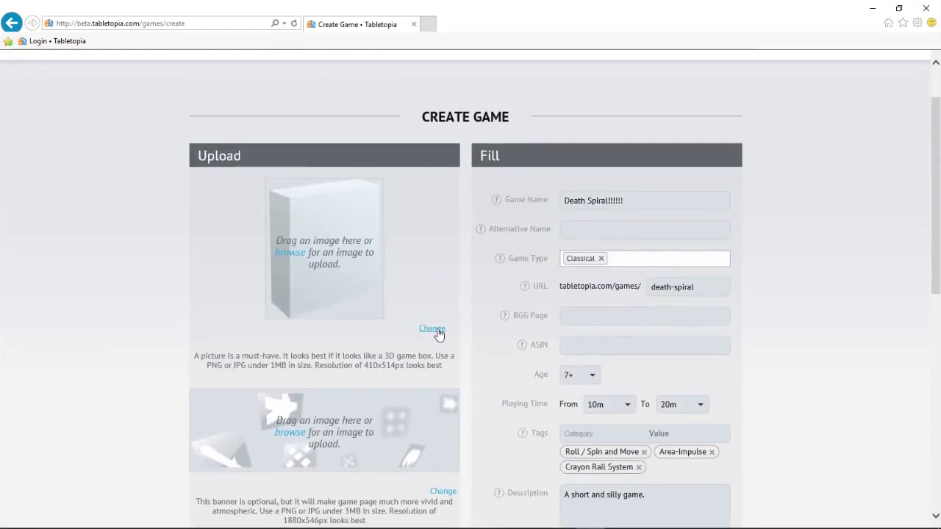
click(430, 331)
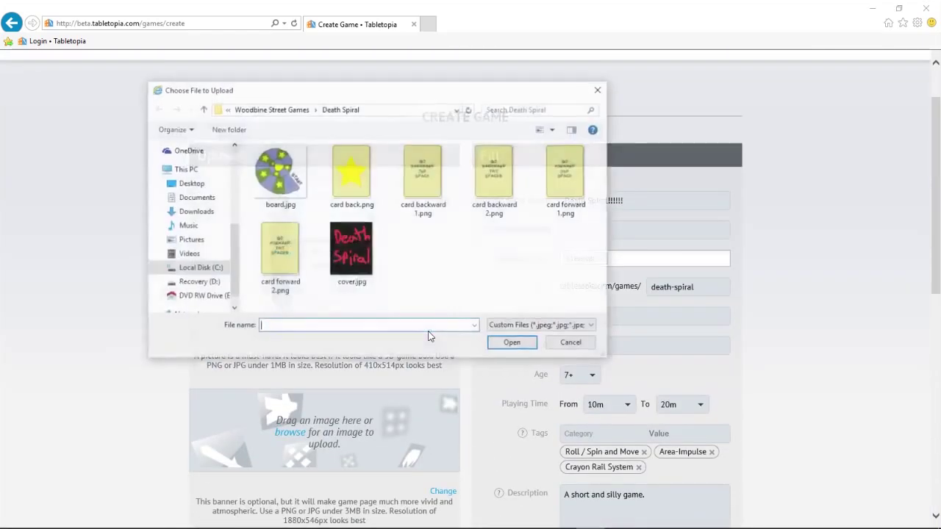
double_click(356, 256)
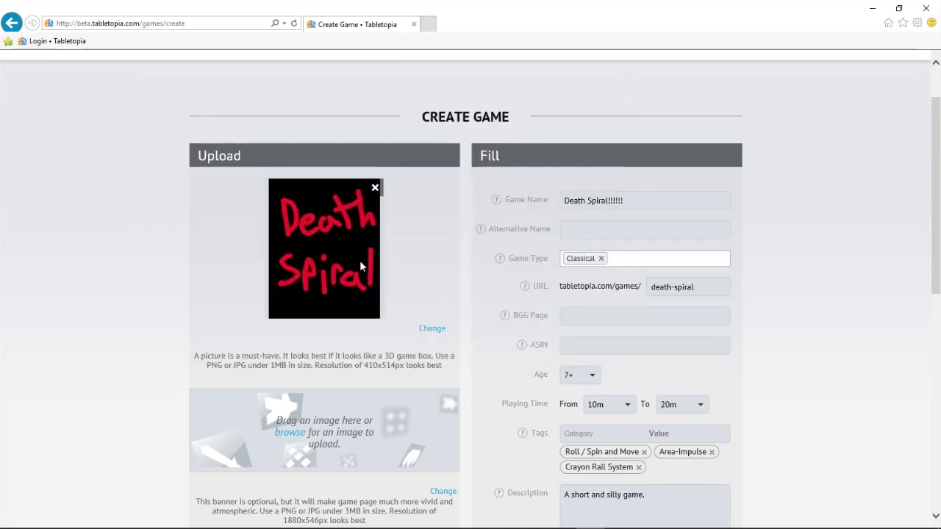
scroll(405, 267, down, 5)
Publish the Death Spiral!!!!!! game from the bottom of the form
scroll(409, 274, down, 1)
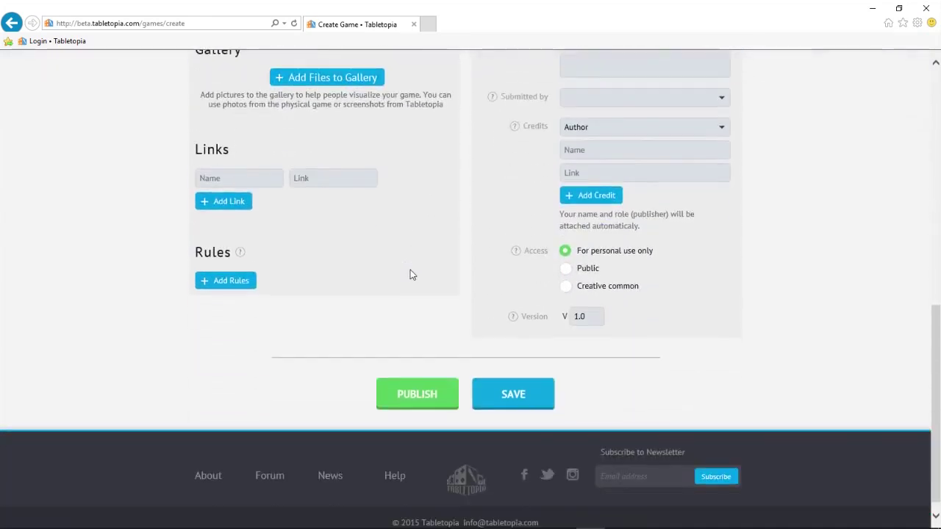
click(418, 395)
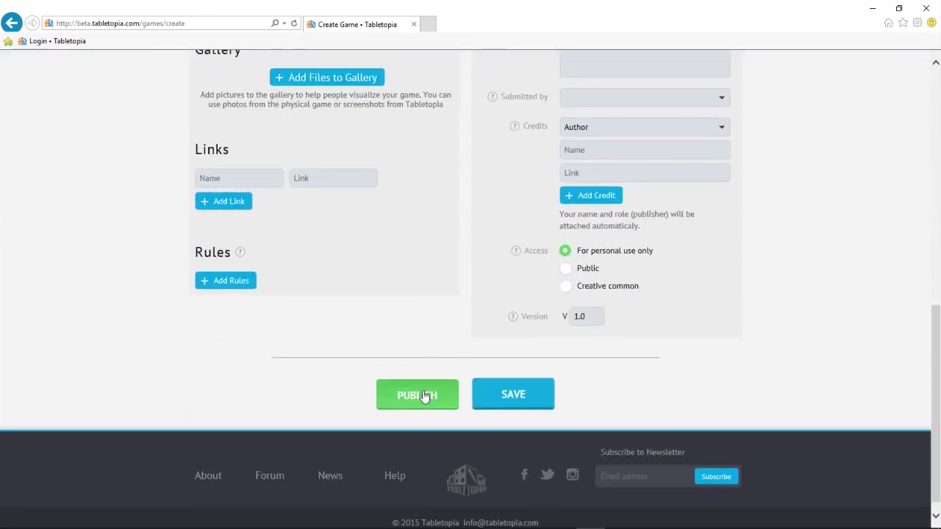